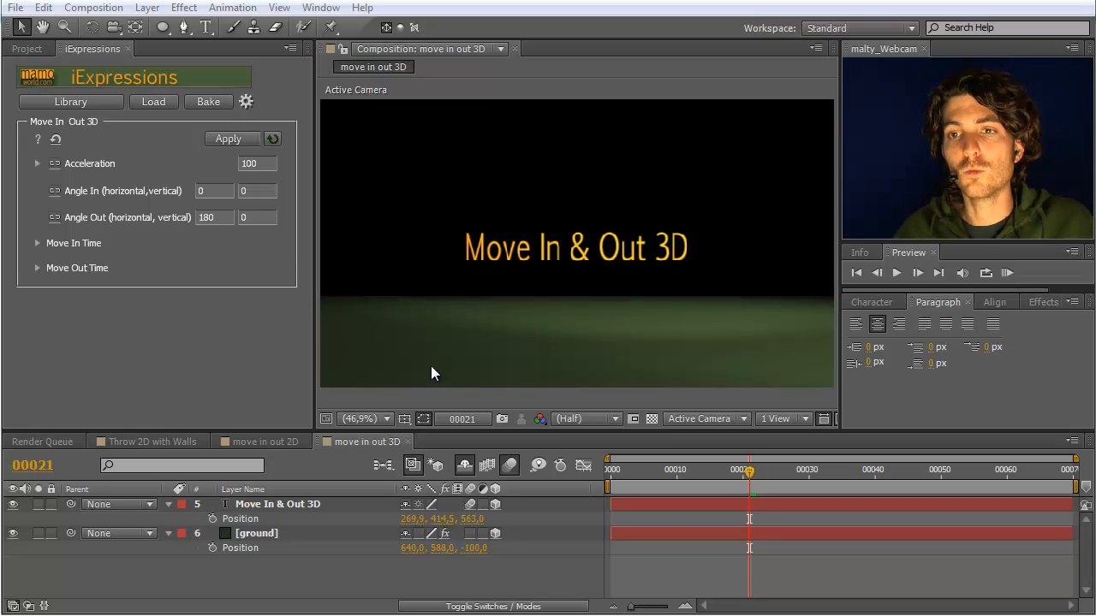
- Keyframe the Position of the "Move In & Out 3D" text layer at frames 29 and 59
left_click(257, 505)
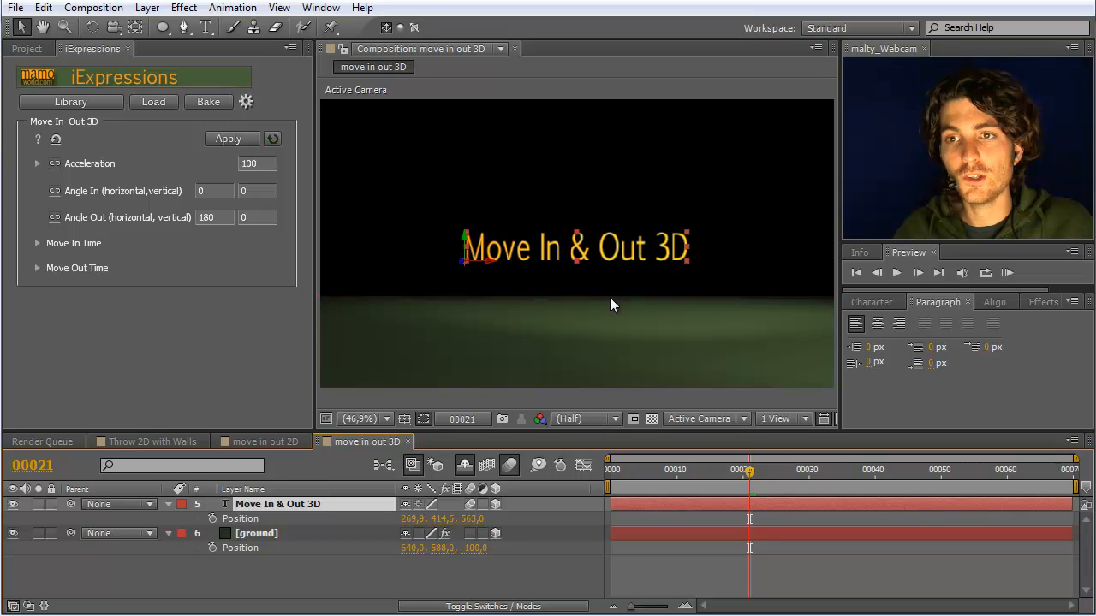
left_click_drag(747, 471, 804, 470)
left_click(212, 519)
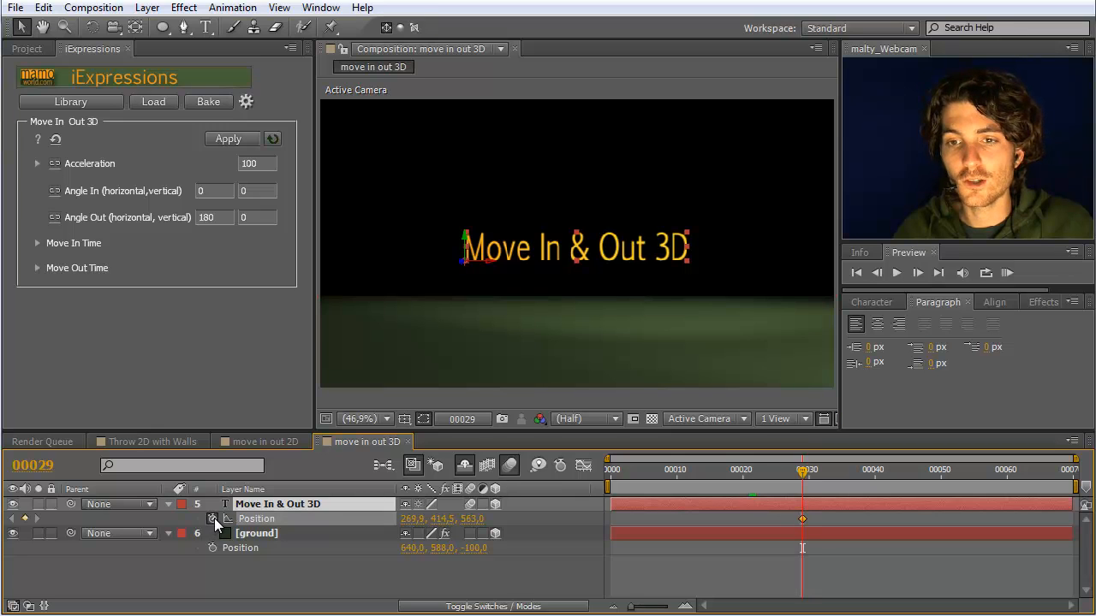
left_click_drag(805, 467, 978, 482)
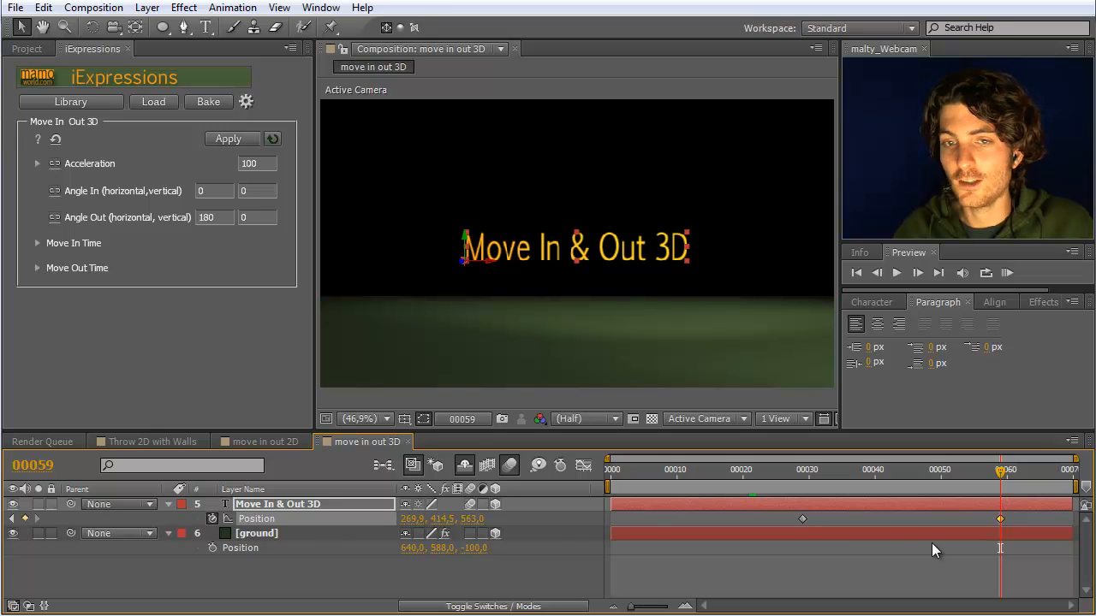
- Apply the Move In Out 3D expression with Acceleration 100 to the text layer's Position and preview the animation
left_click_drag(1000, 467, 753, 482)
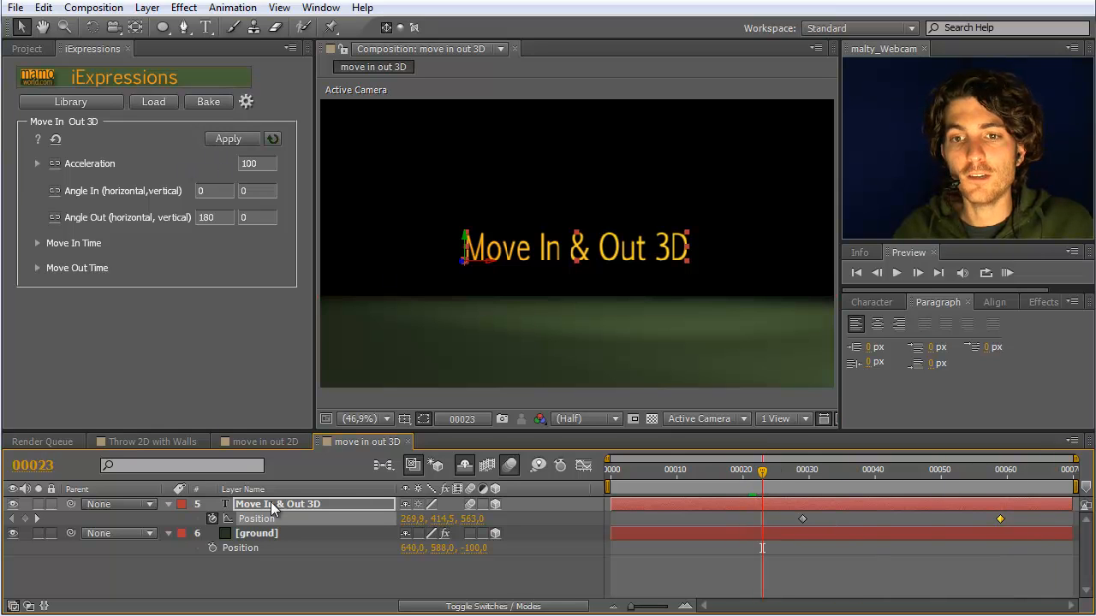
left_click(233, 137)
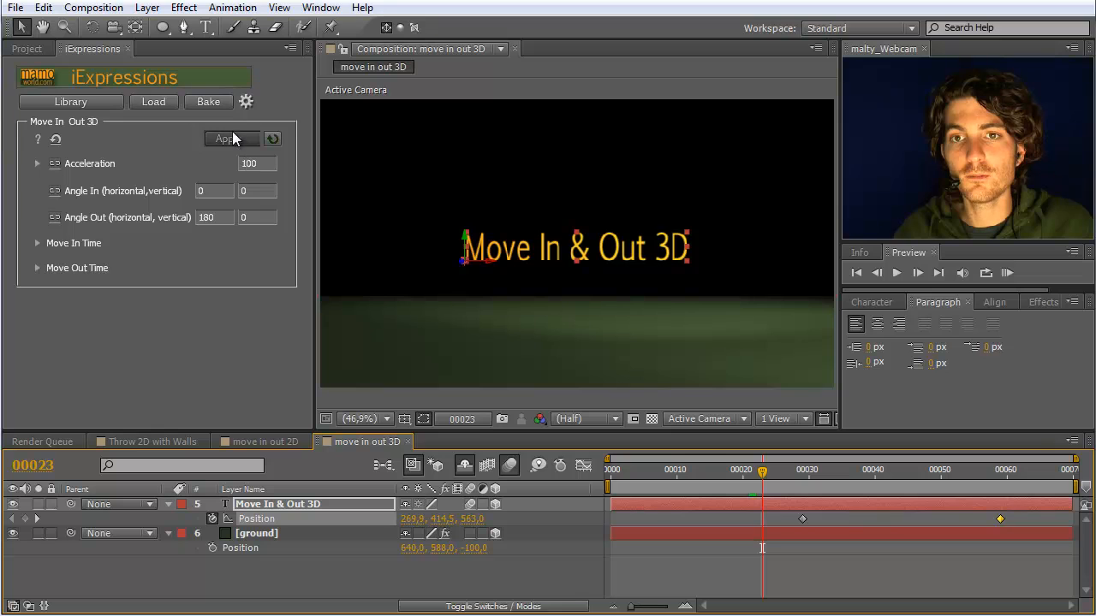
left_click_drag(762, 469, 664, 485)
left_click(1007, 272)
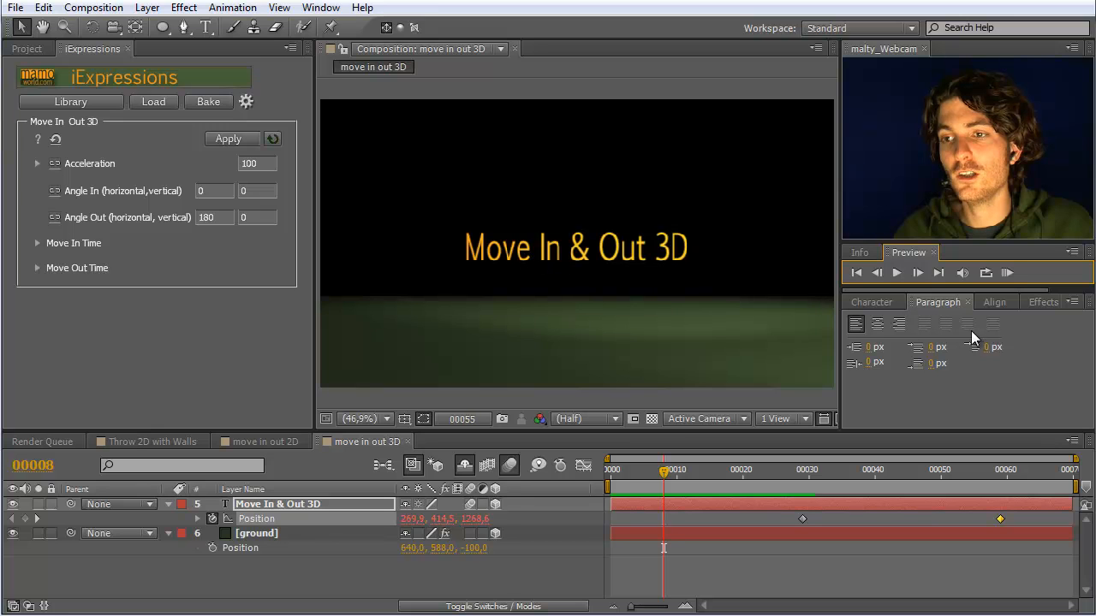
left_click(1008, 274)
- Set Acceleration to 1000, reapply the expression to the text layer and check the text at frame 0
left_click(247, 163)
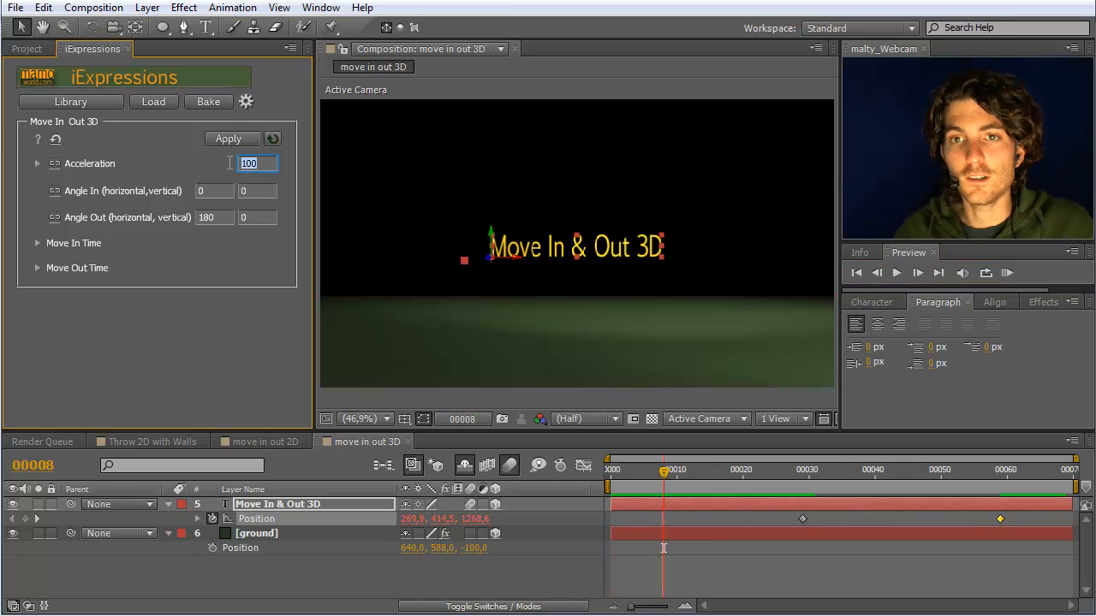
type("100")
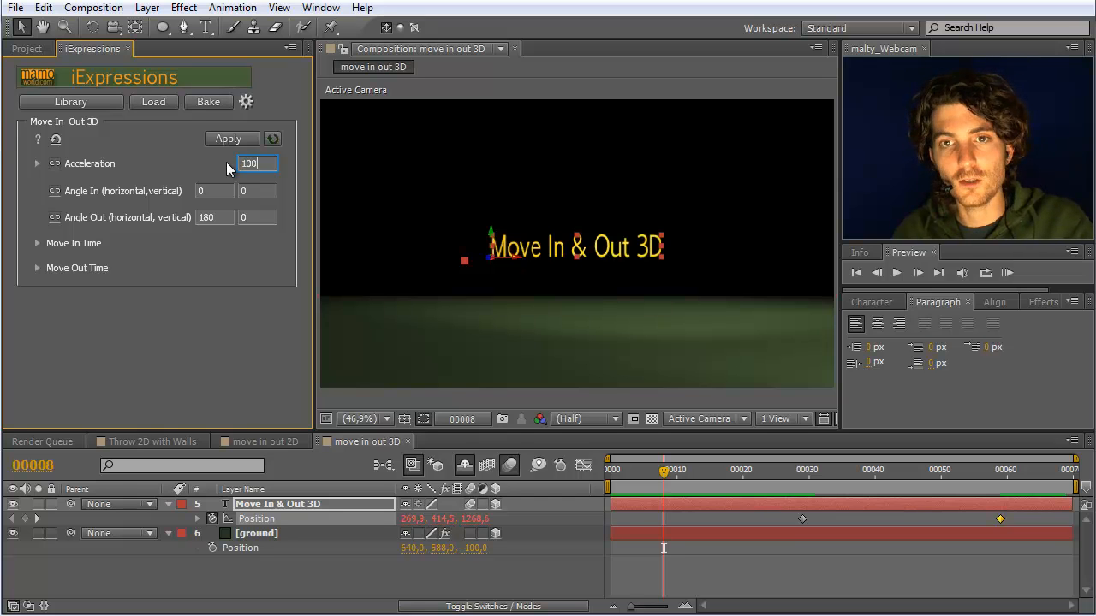
type("0")
key("Return")
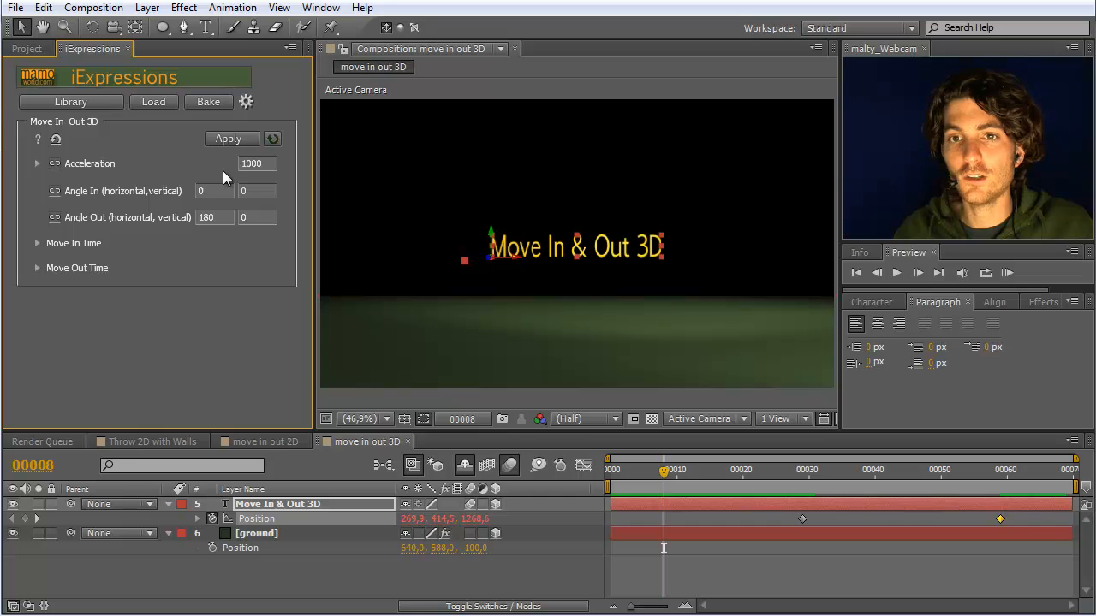
left_click(226, 137)
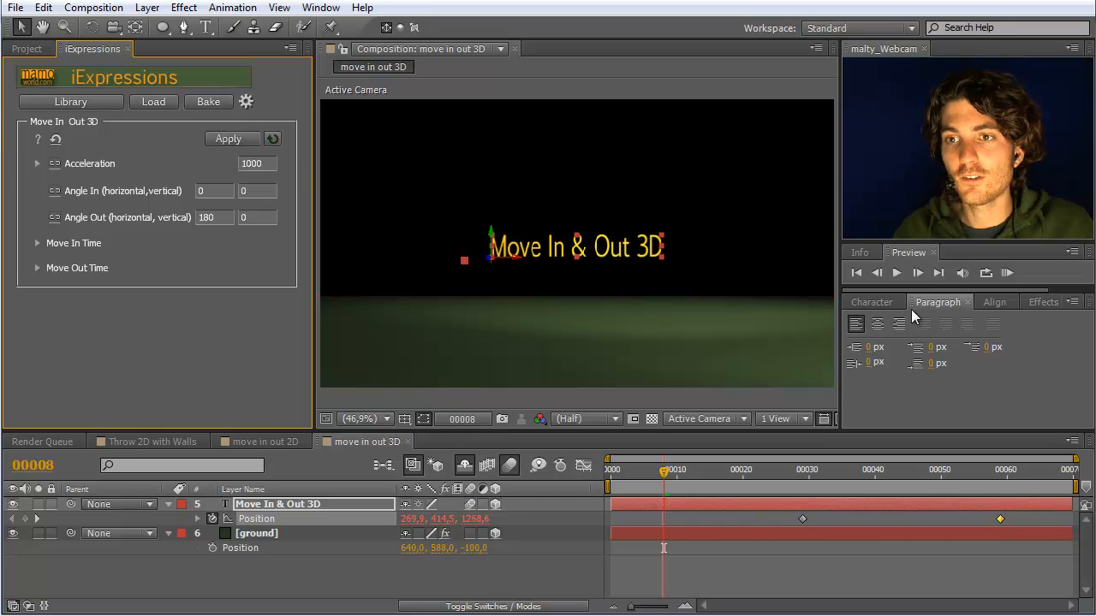
left_click_drag(664, 466, 582, 469)
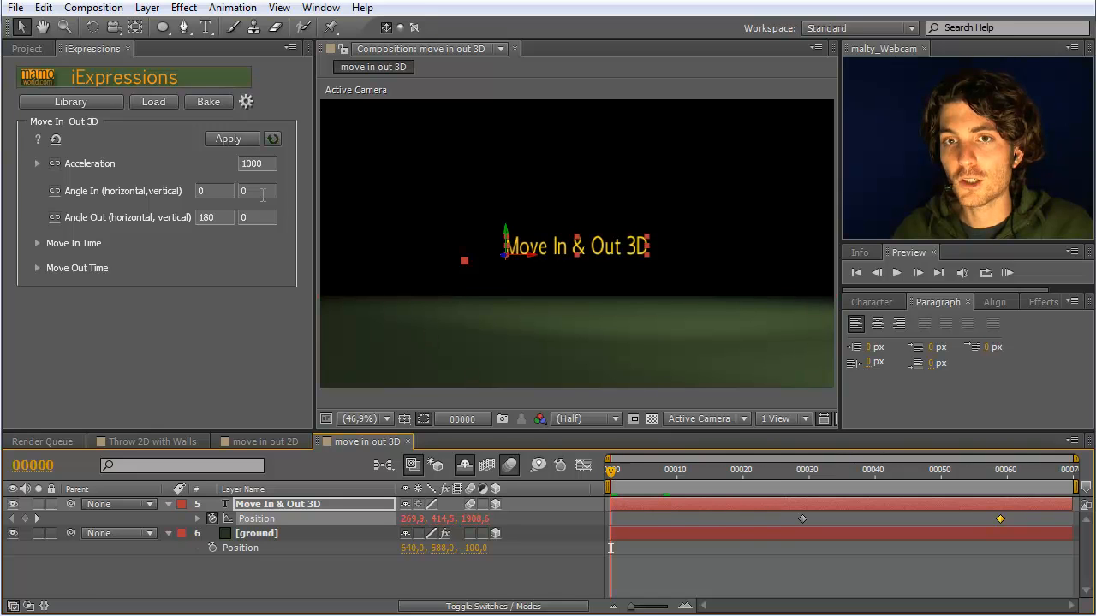
- Set Acceleration to 10000, reapply the expression to the text layer and preview the animation
left_click(261, 164)
type("0")
left_click(236, 139)
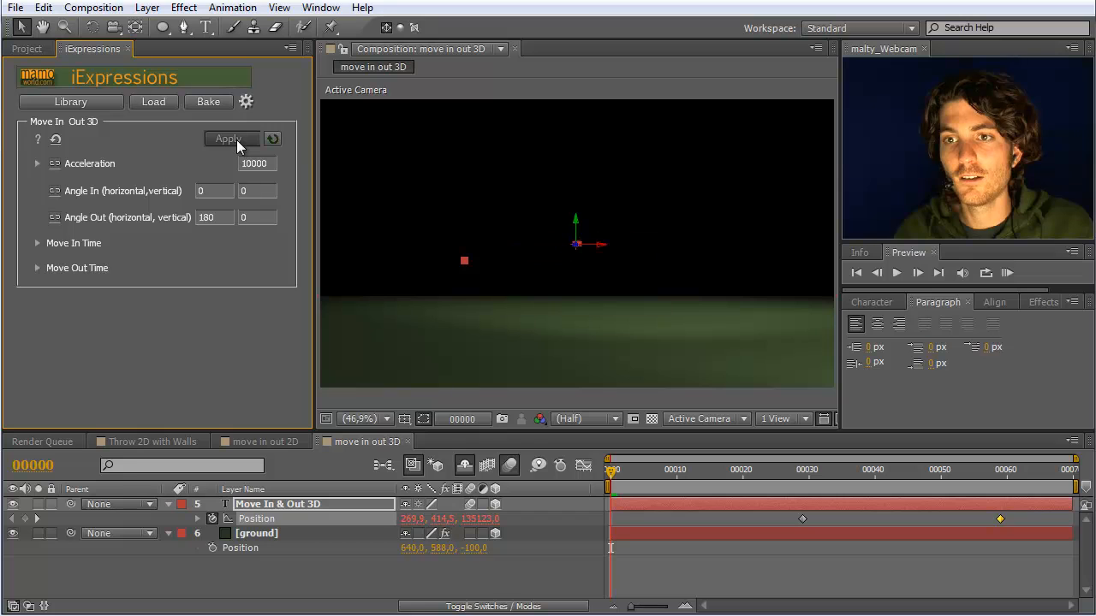
left_click(577, 300)
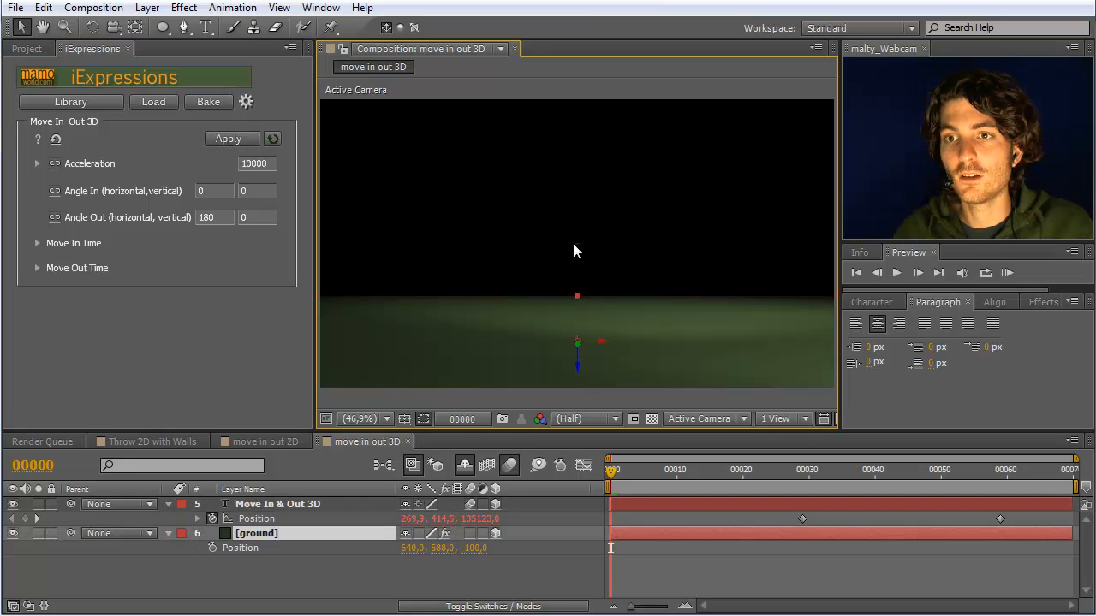
left_click(1009, 273)
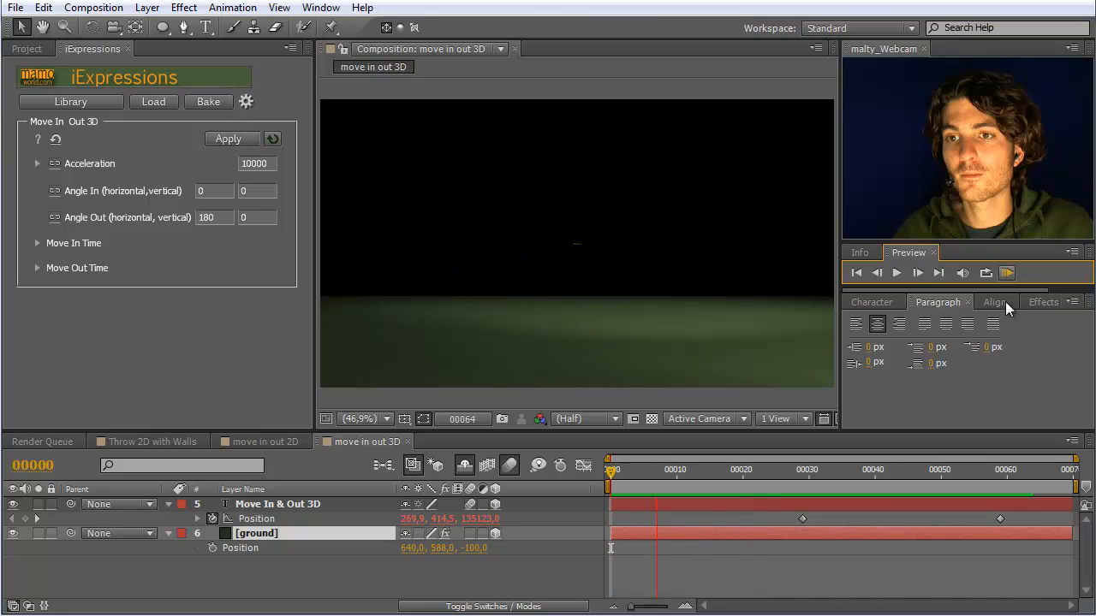
left_click(1008, 273)
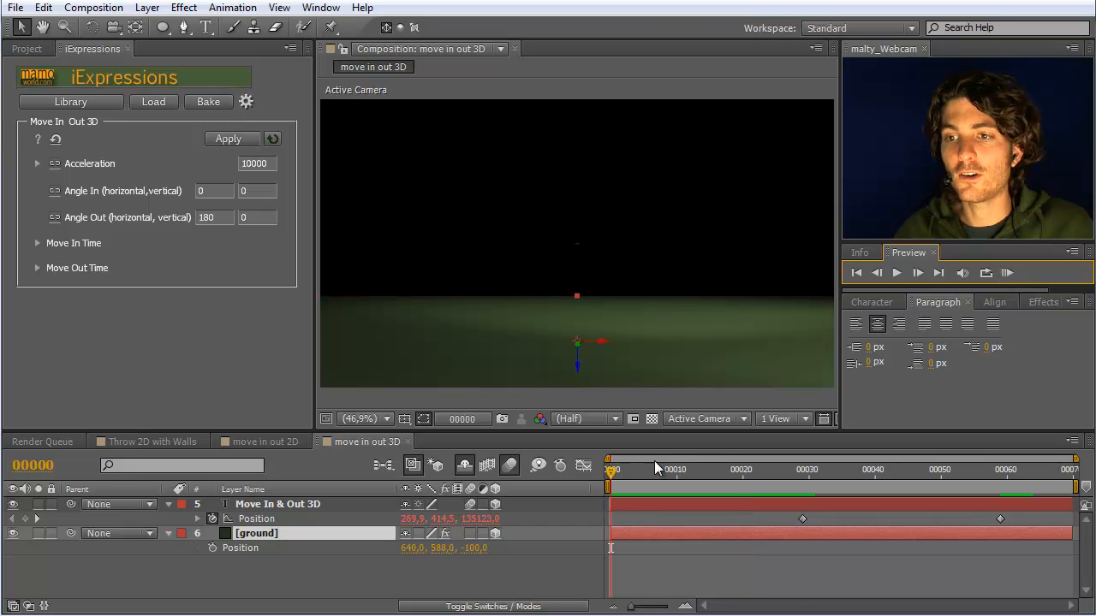
- Set the horizontal Angle Out to 0, reapply the expression to the text layer and preview the animation
left_click_drag(612, 468, 1000, 471)
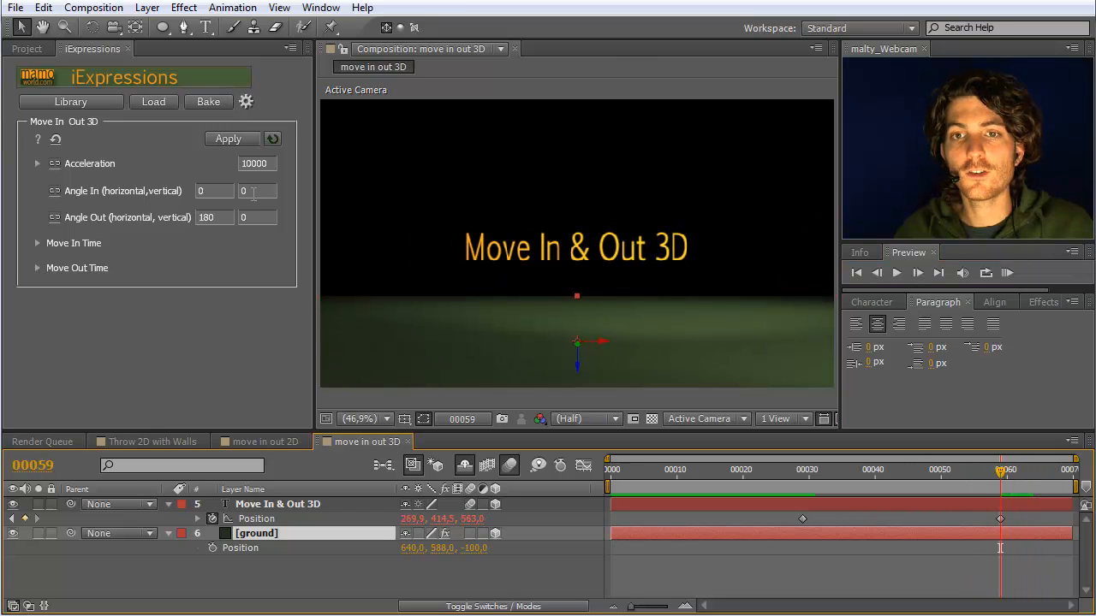
left_click(208, 219)
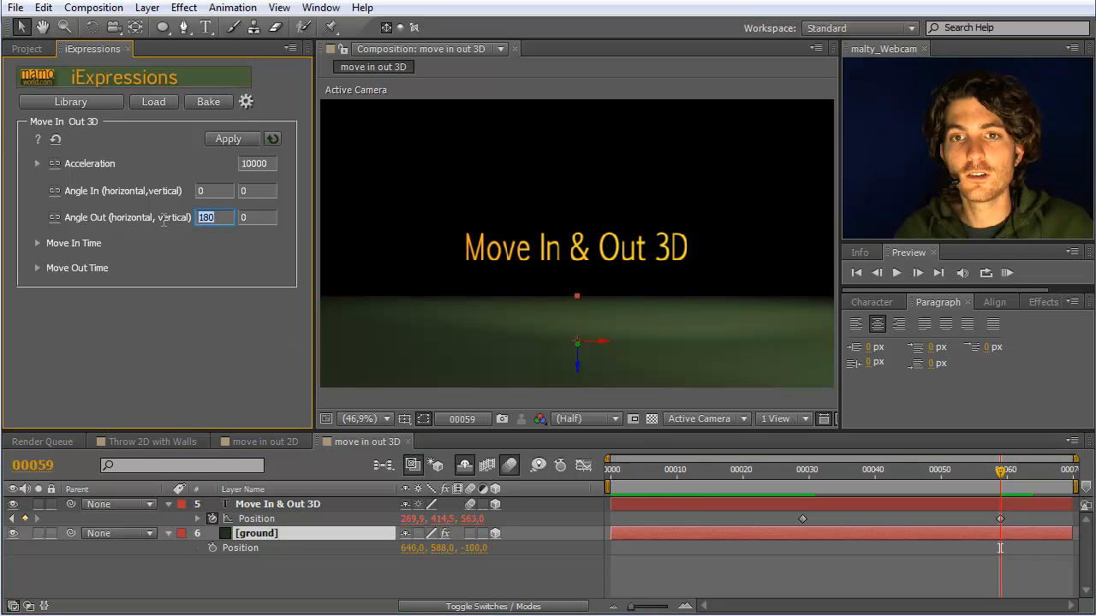
type("0")
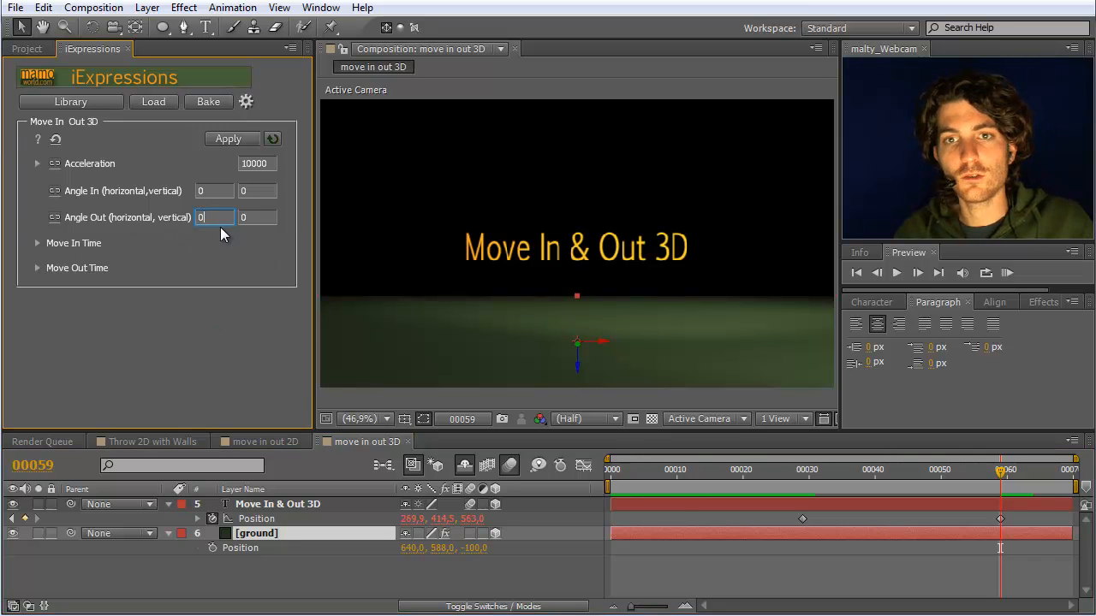
left_click(253, 505)
left_click(229, 139)
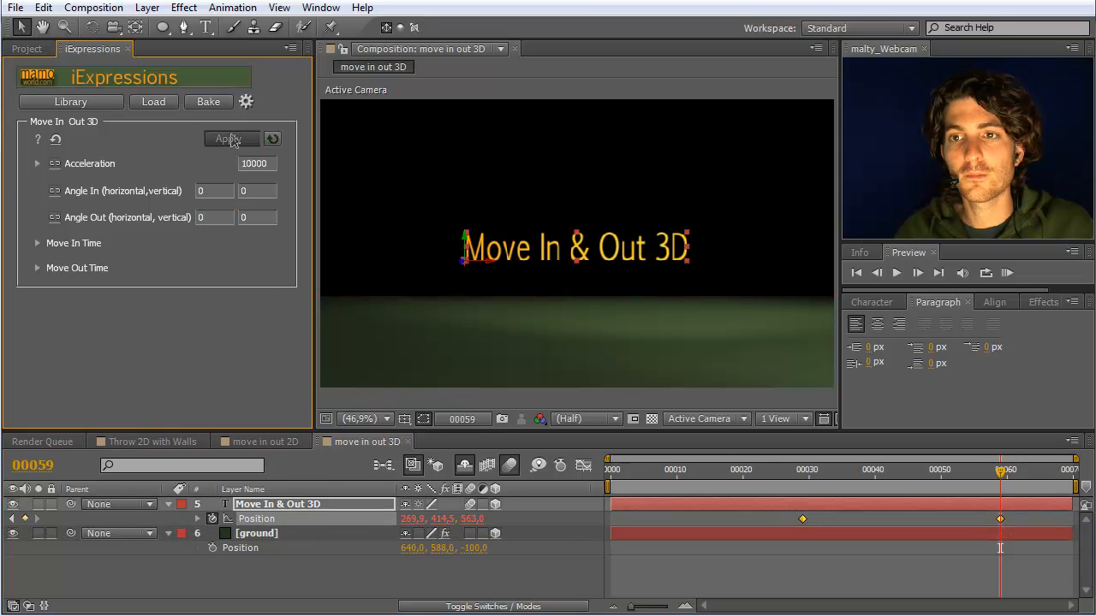
left_click(1006, 273)
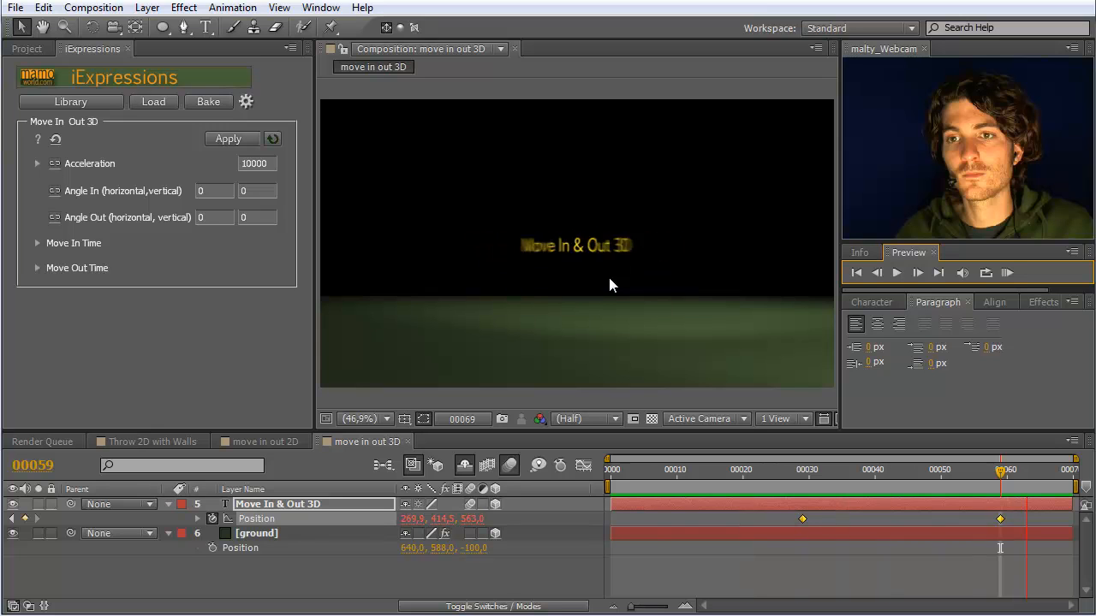
left_click(897, 272)
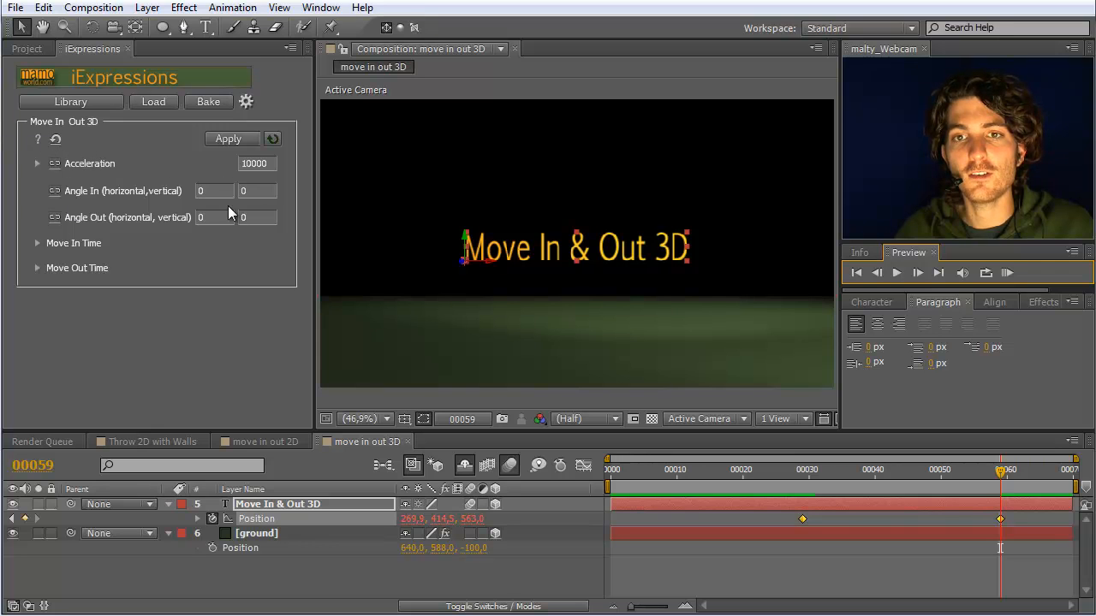
- Consult the angle descriptions on the expression's help page and set the horizontal Angle Out to 180
left_click(36, 139)
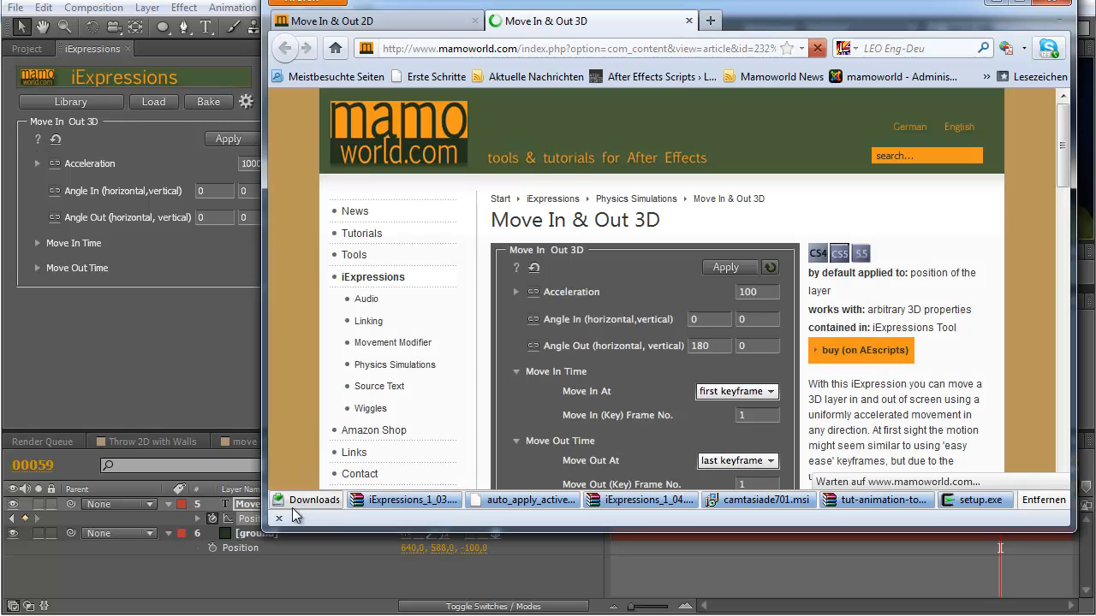
left_click_drag(1062, 154, 1062, 227)
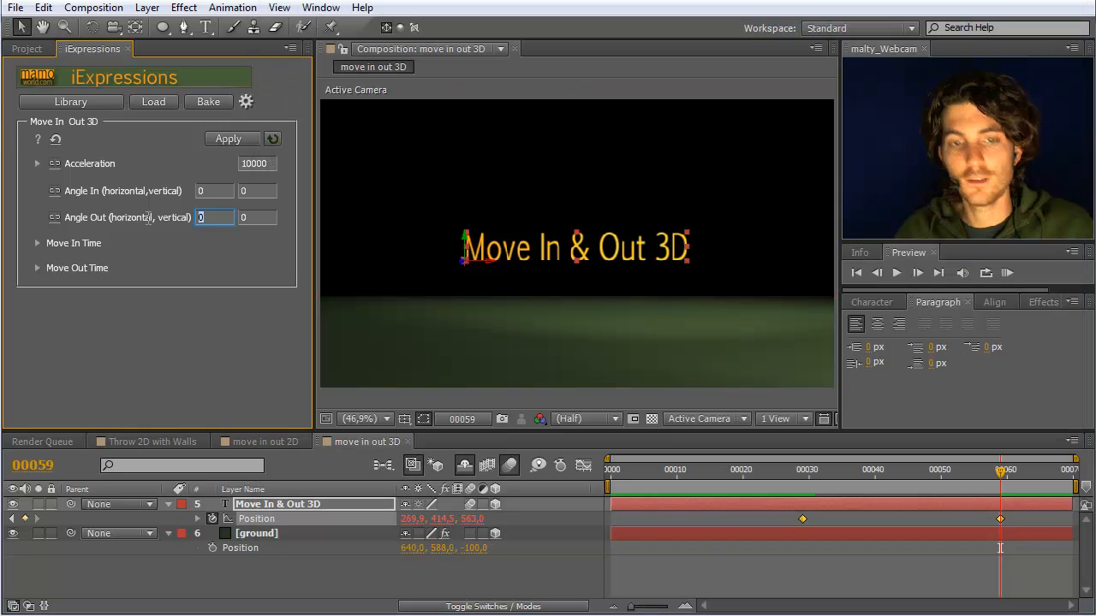
type("180")
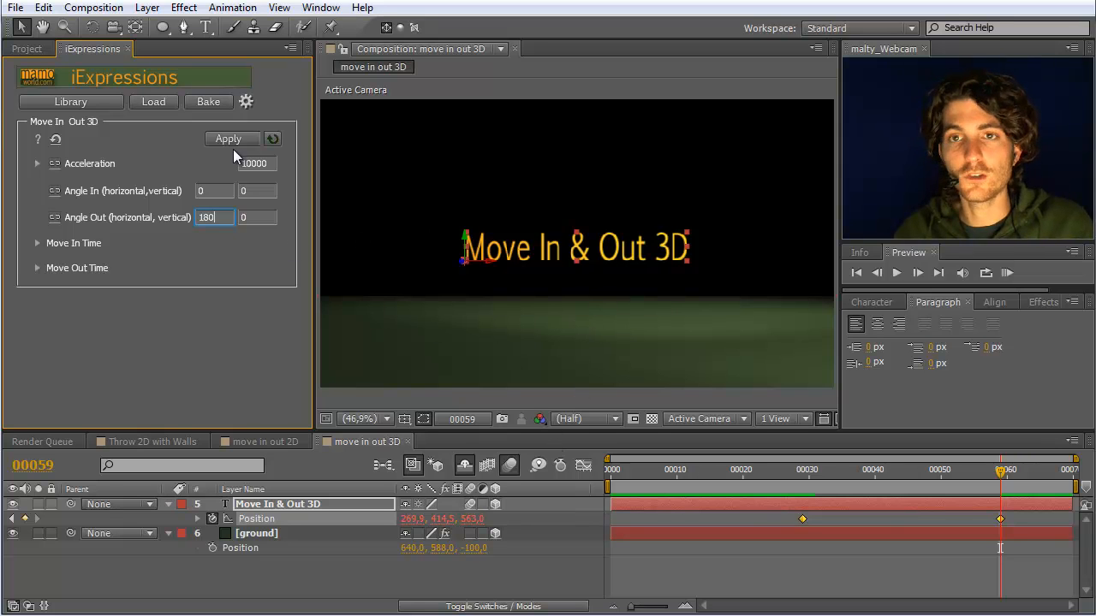
- Compare the angle diagram on the Move In & Out 3D help page in the browser with the vertical angle settings
key("alt+Tab")
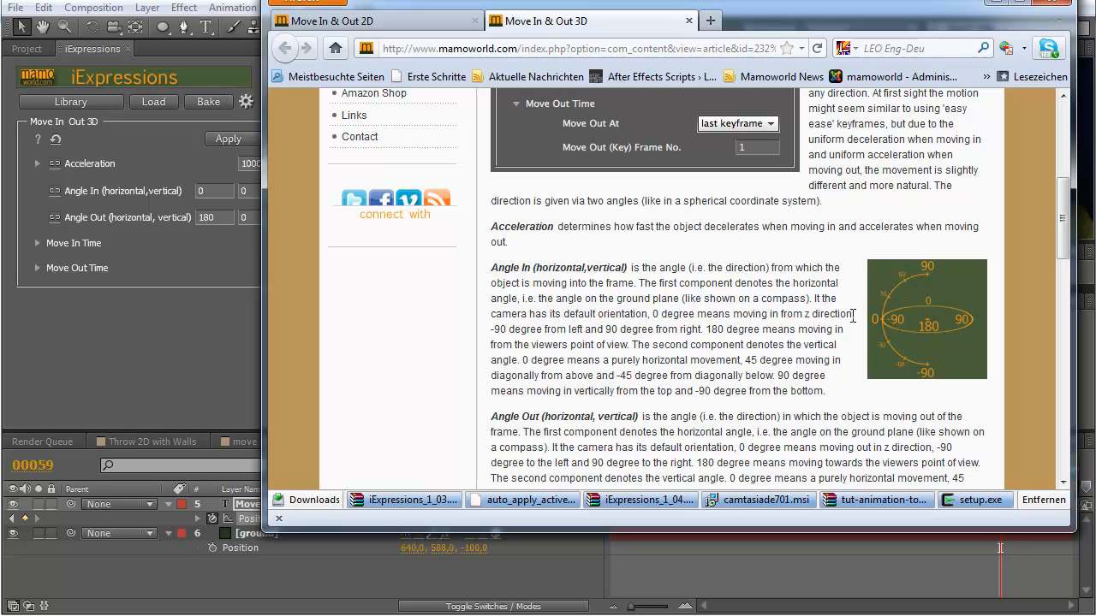
left_click_drag(264, 193, 302, 193)
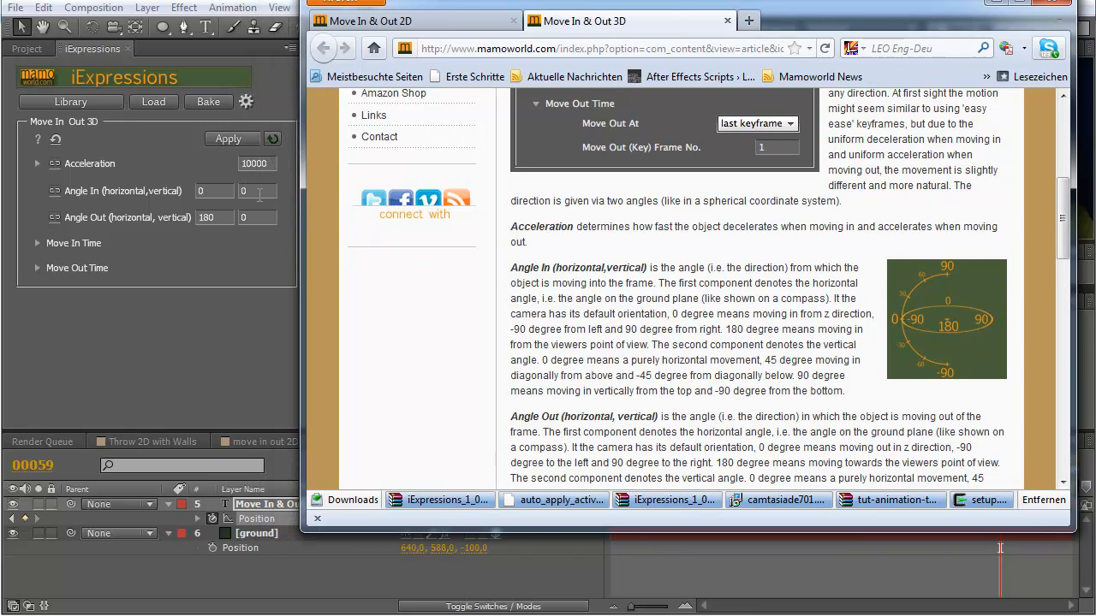
double_click(244, 190)
double_click(258, 217)
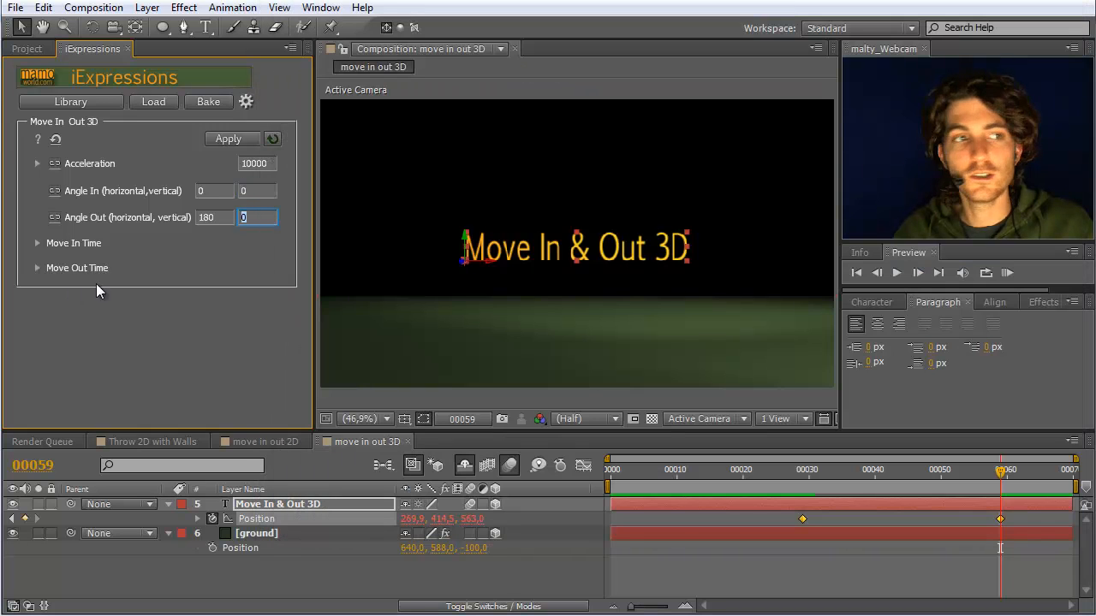
key("alt+Tab")
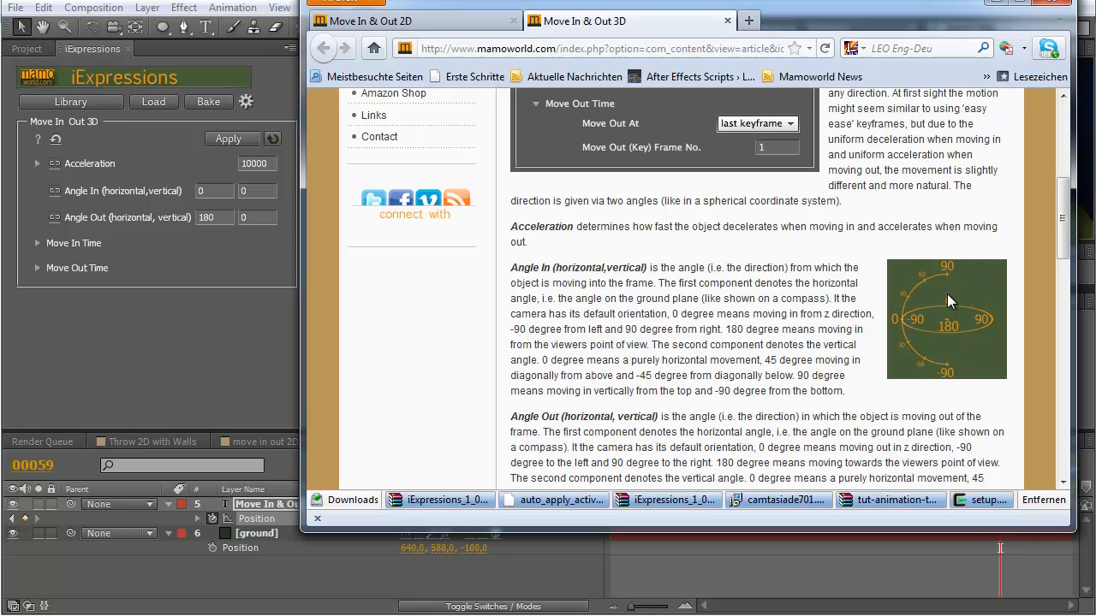
- Set the vertical Angle Out and Angle In to 45, reapply the expression and preview the animation
left_click(248, 217)
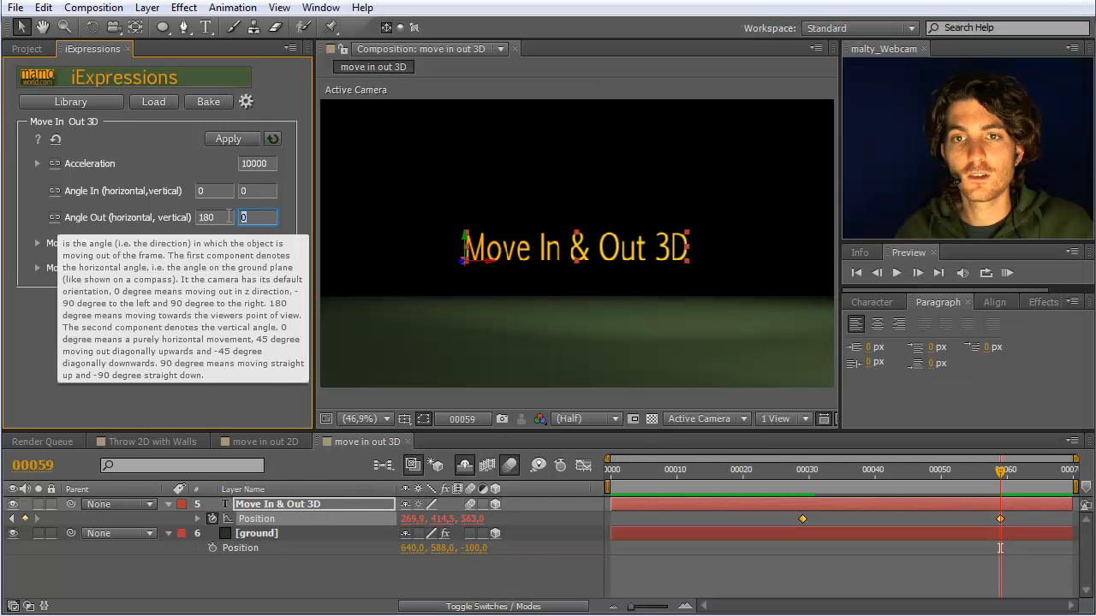
type("45")
left_click(257, 190)
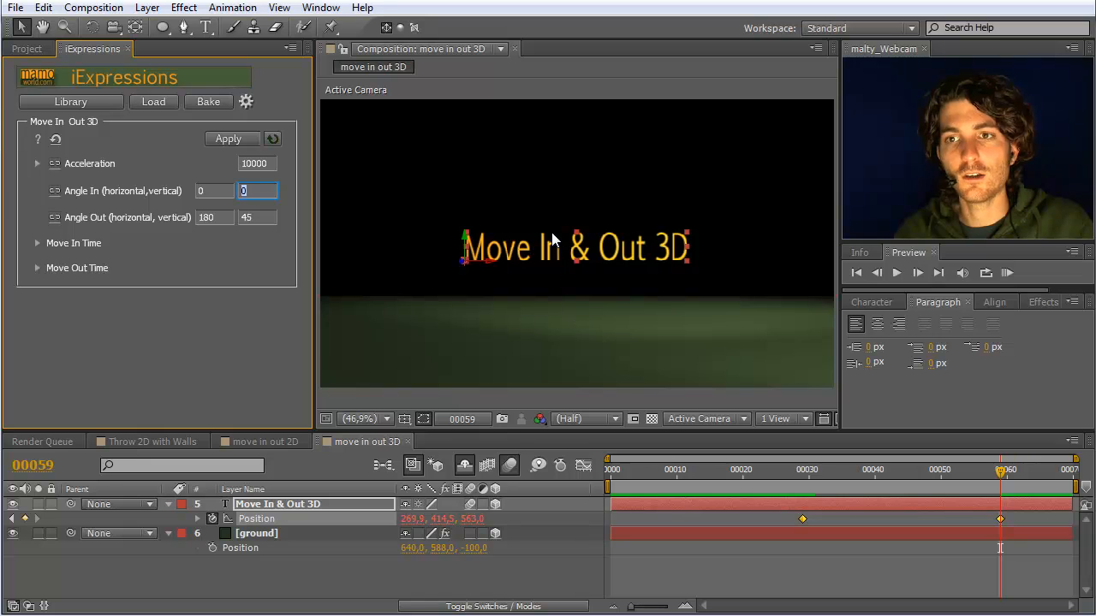
type("45")
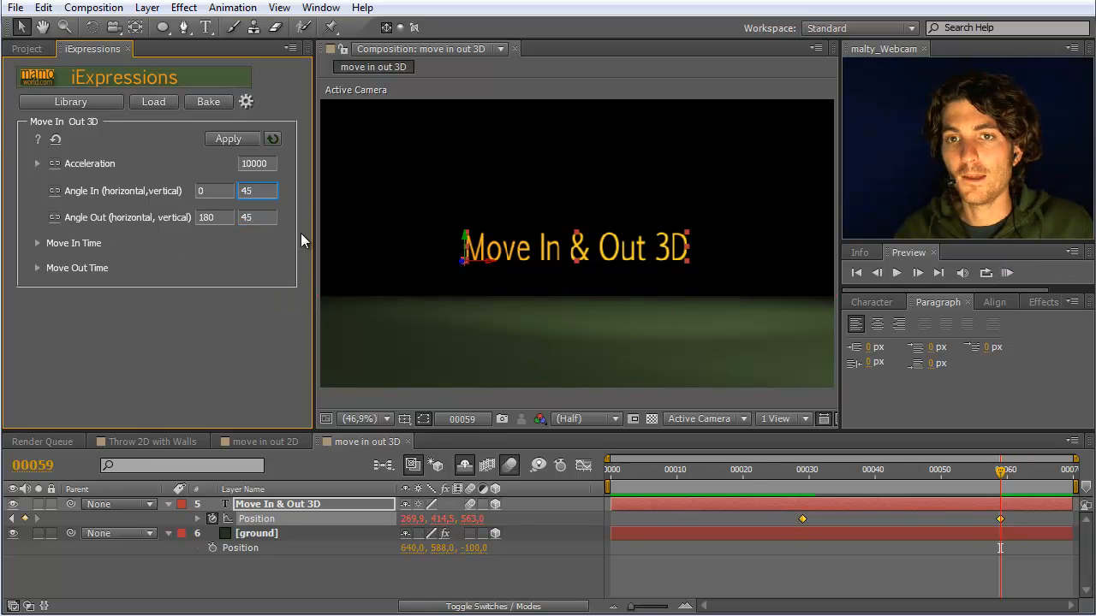
left_click(224, 140)
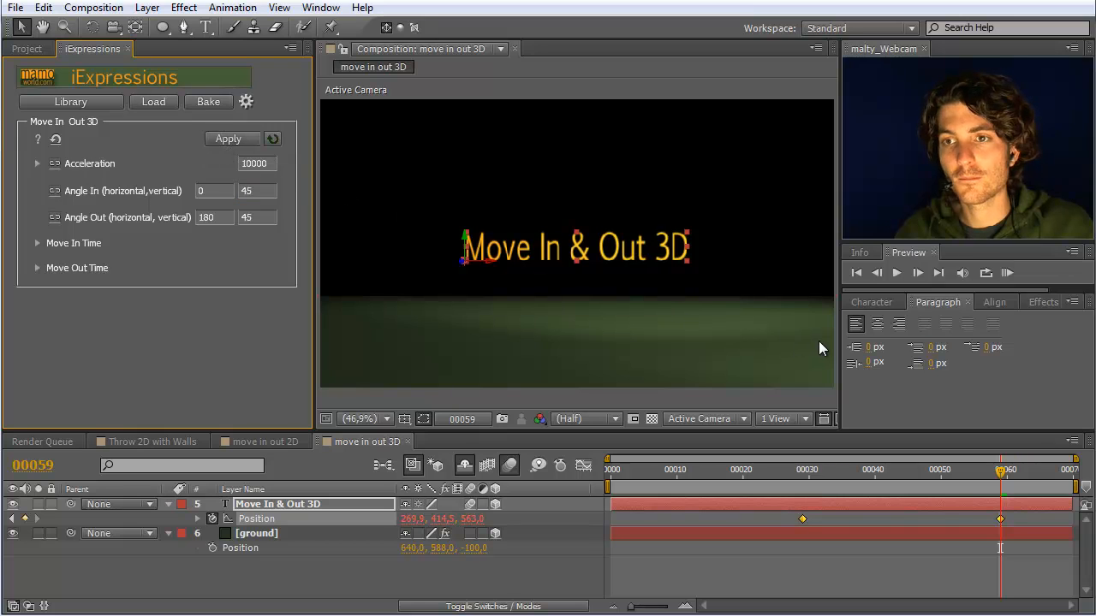
left_click(1008, 273)
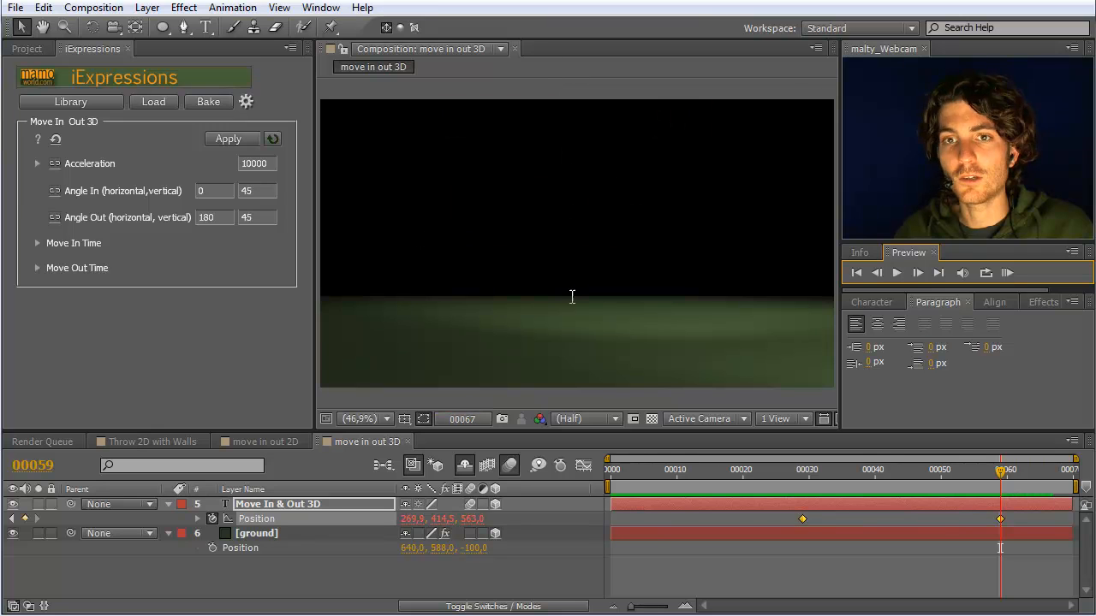
- Set the vertical Angle In to 10 and reapply the expression to the text layer's Position
left_click(250, 191)
left_click_drag(651, 471, 624, 474)
left_click_drag(262, 190, 200, 188)
type("10")
left_click(260, 217)
left_click(258, 521)
left_click(228, 138)
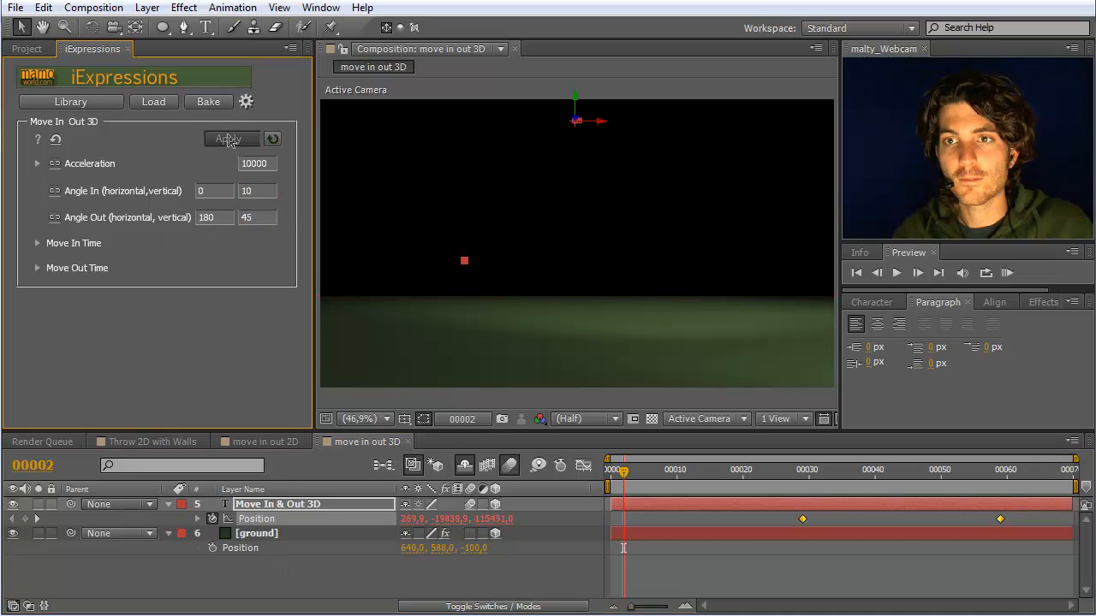
- Set the vertical Angle Out to 10, reapply the expression and preview the animation
left_click(257, 217)
type("10")
left_click(222, 142)
left_click(1007, 272)
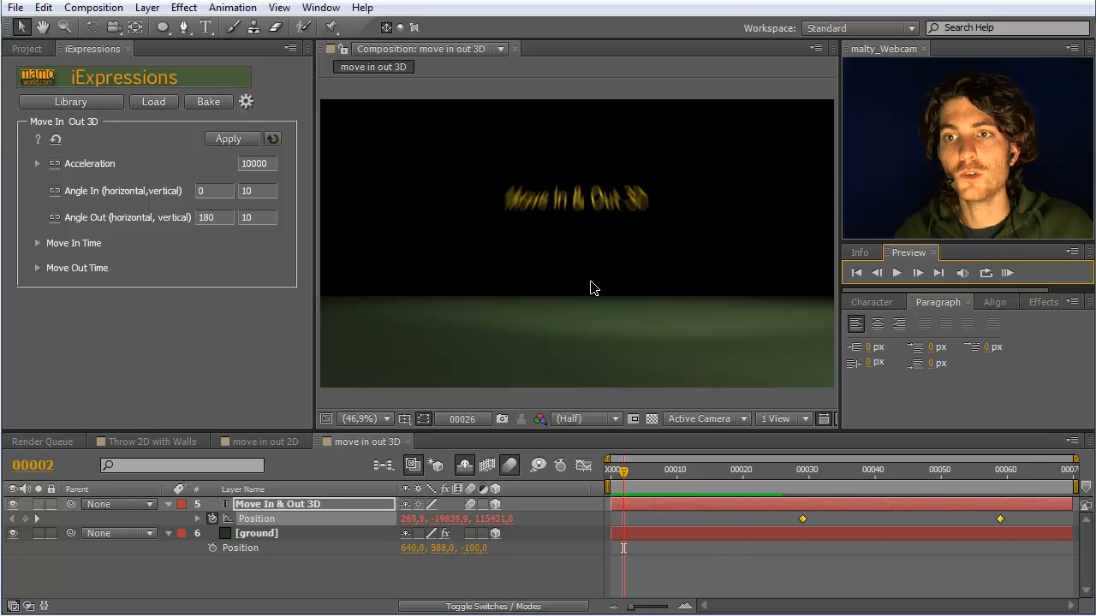
- Preview the animation and review the Acceleration, vertical Angle In and vertical Angle Out settings of the iExpression
left_click(1008, 274)
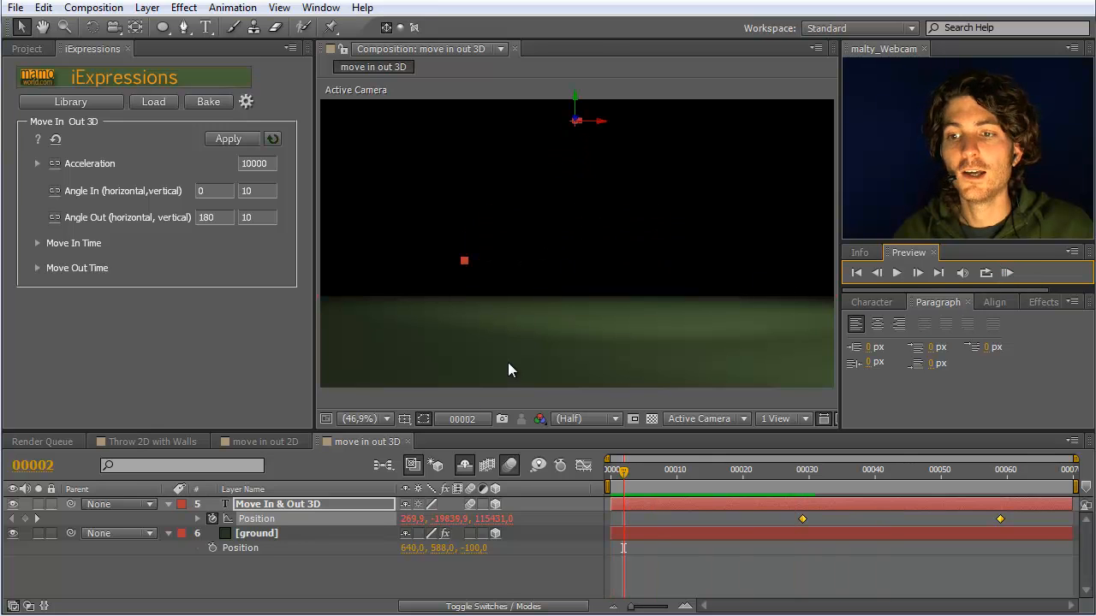
left_click(265, 164)
left_click(257, 191)
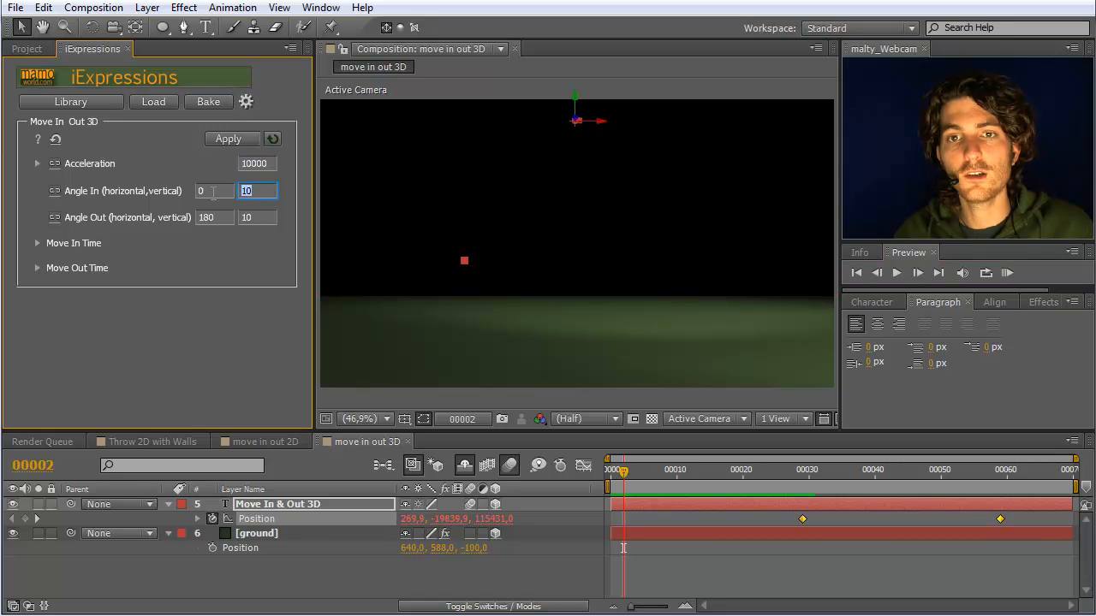
left_click(252, 218)
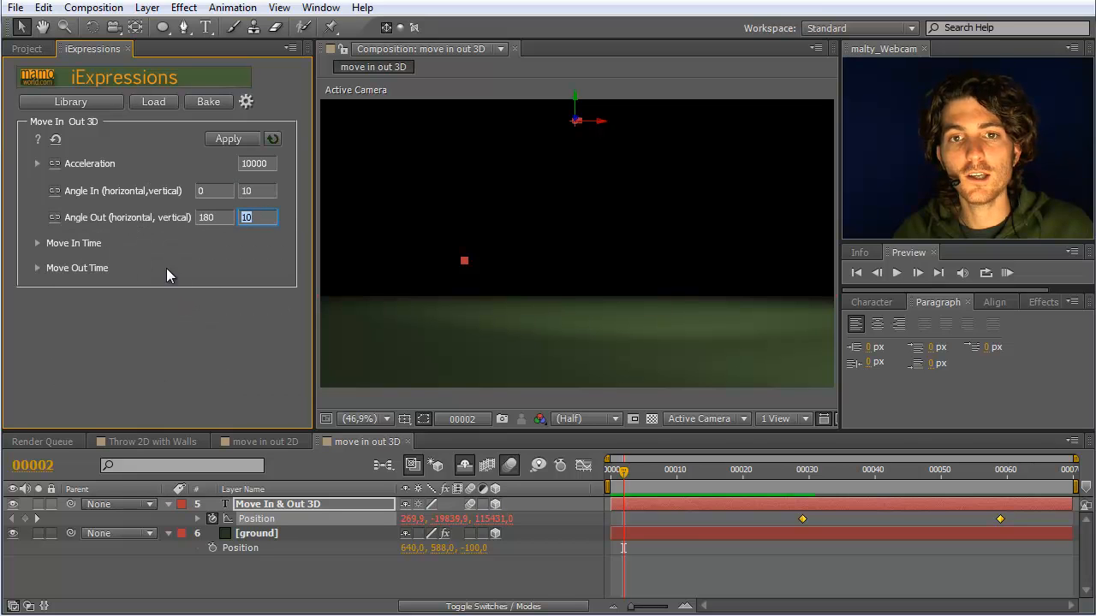
- Inspect the text at its two Position keyframes by moving the current time to frame 29 and to frame 59
left_click(801, 479)
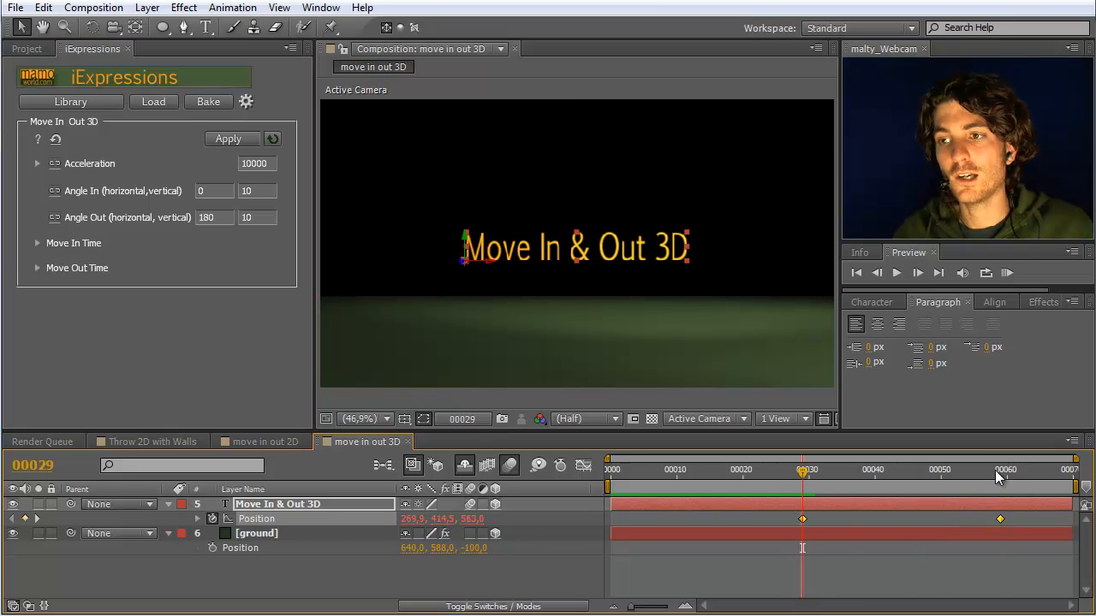
left_click(1007, 473)
left_click_drag(1009, 476, 1000, 473)
- In the Move Out Time settings, set Move Out At to frame no. and the Move Out (Key) Frame No. to 100
left_click(37, 270)
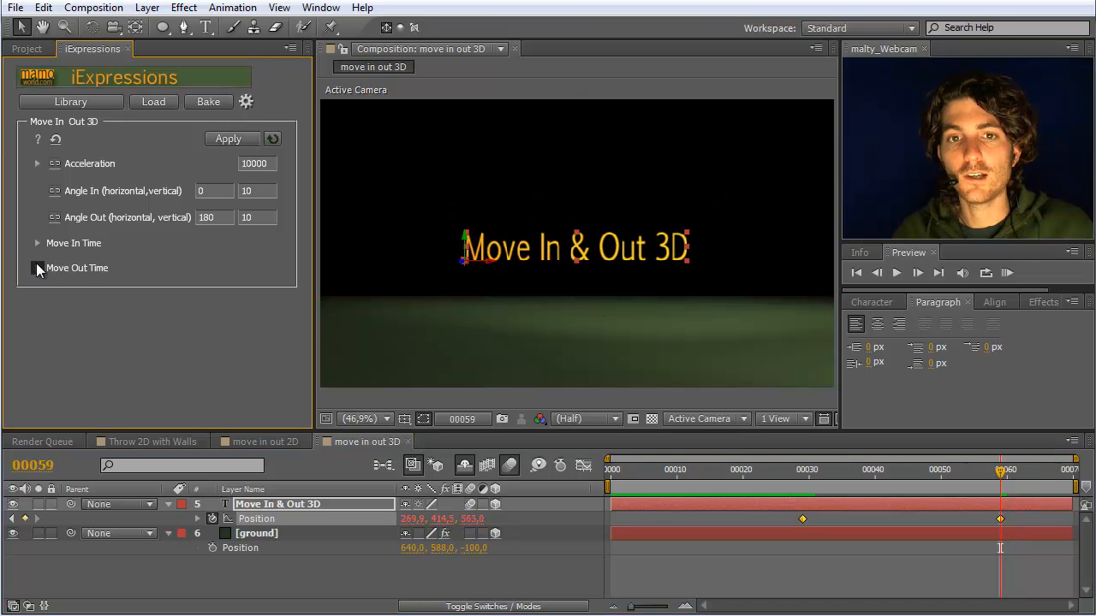
left_click(37, 268)
left_click(260, 294)
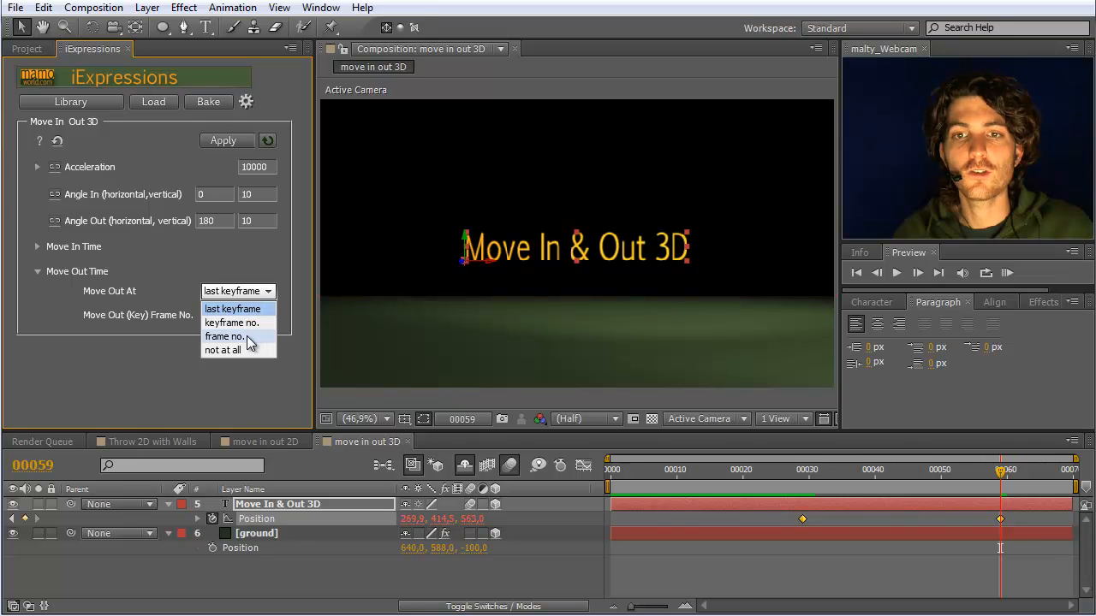
left_click(247, 336)
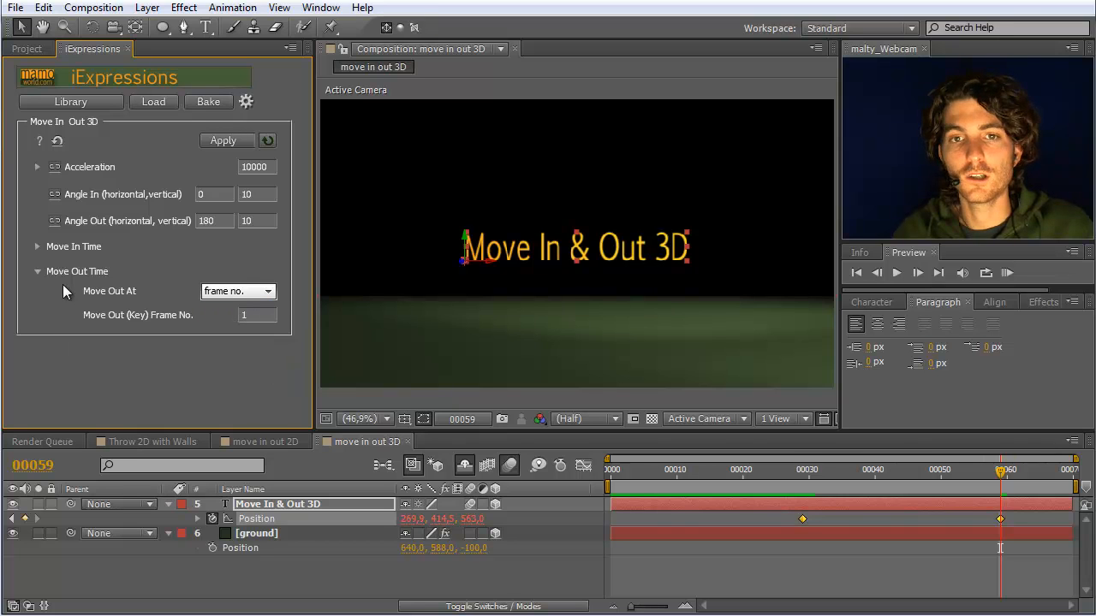
left_click(263, 315)
type("100")
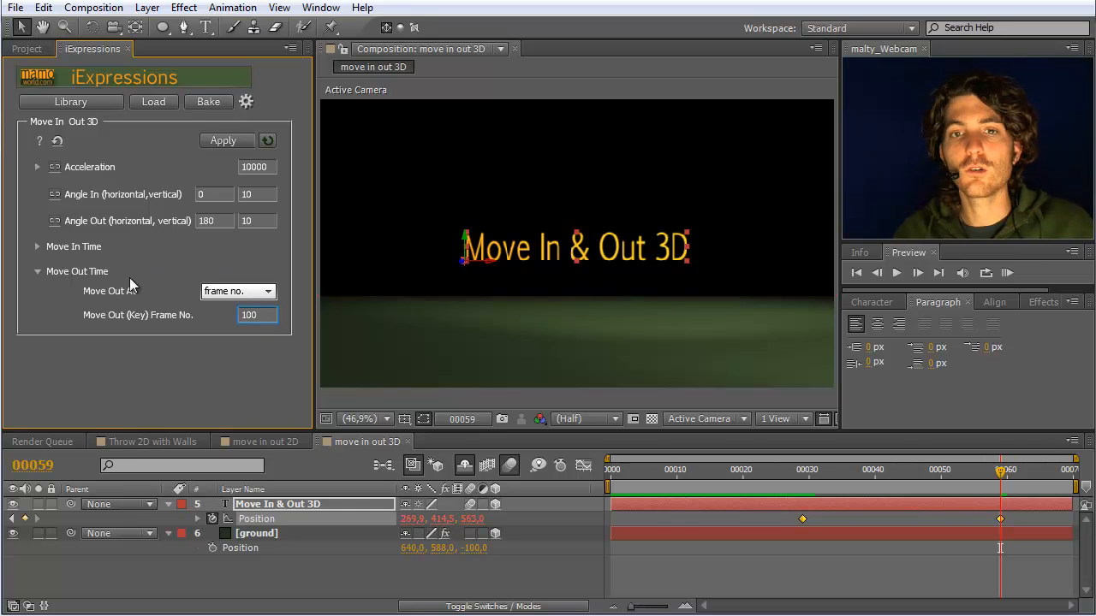